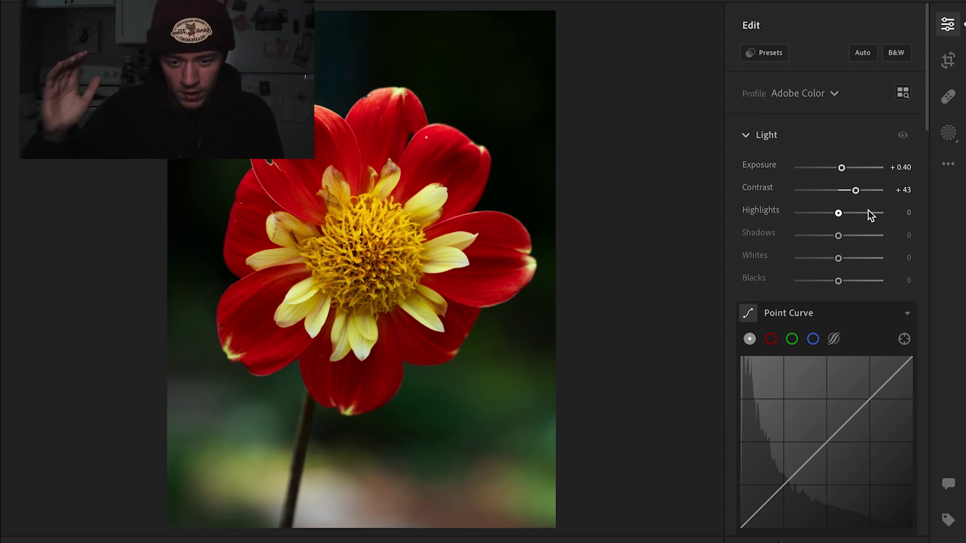
- Set Highlights to -22 and Shadows to -30, and check the top petal's edge up close
{"action": "left_click", "coordinate": [908, 210]}
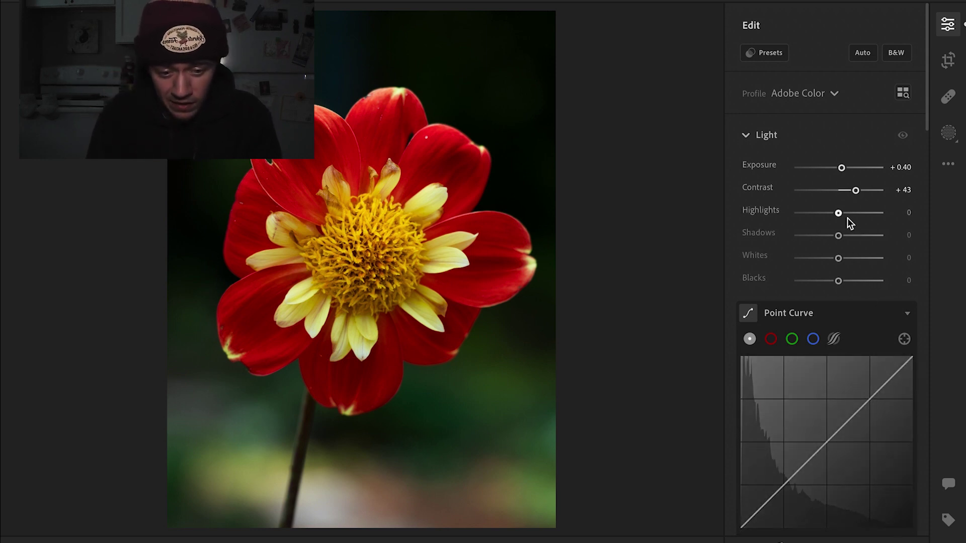
{"action": "left_click_drag", "start_coordinate": [839, 213], "coordinate": [828, 208]}
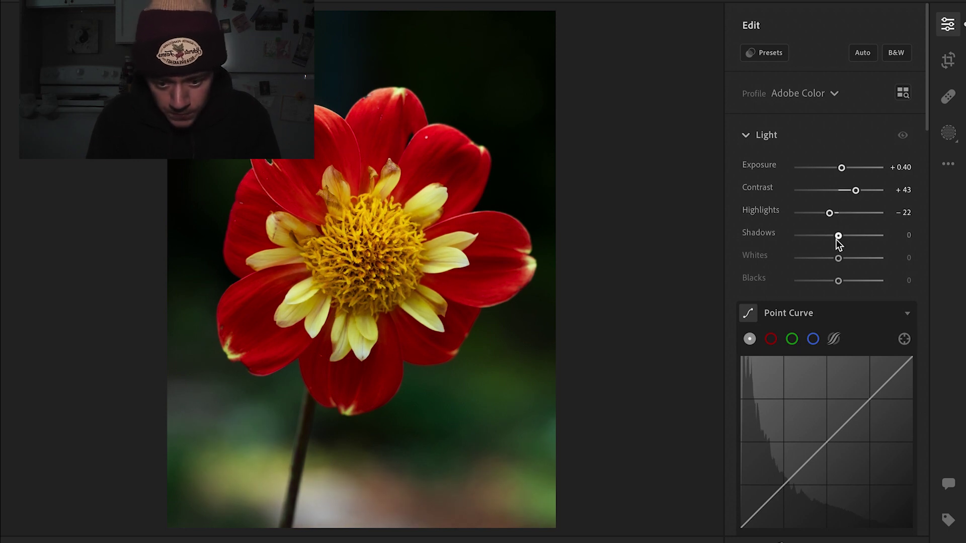
{"action": "left_click_drag", "start_coordinate": [854, 234], "coordinate": [838, 235]}
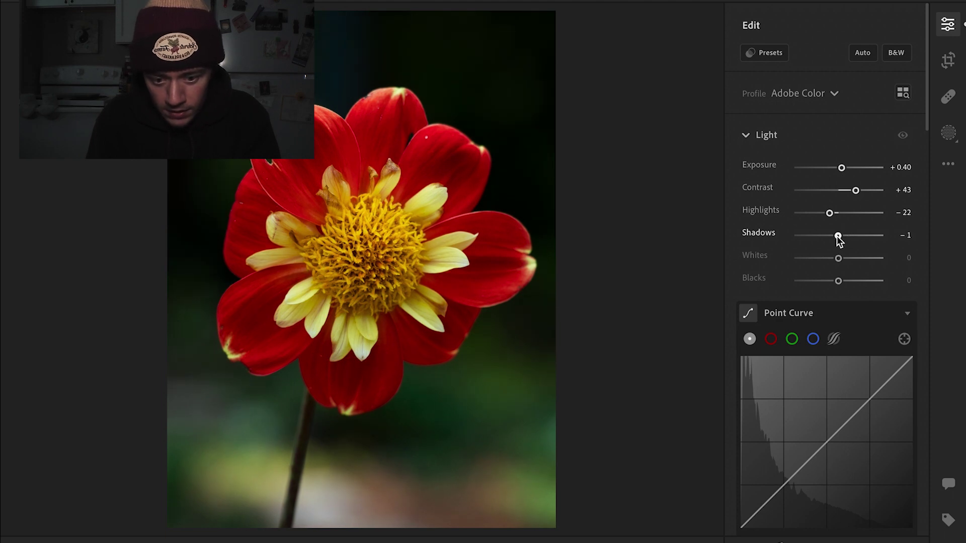
{"action": "left_click_drag", "start_coordinate": [829, 235], "coordinate": [826, 236]}
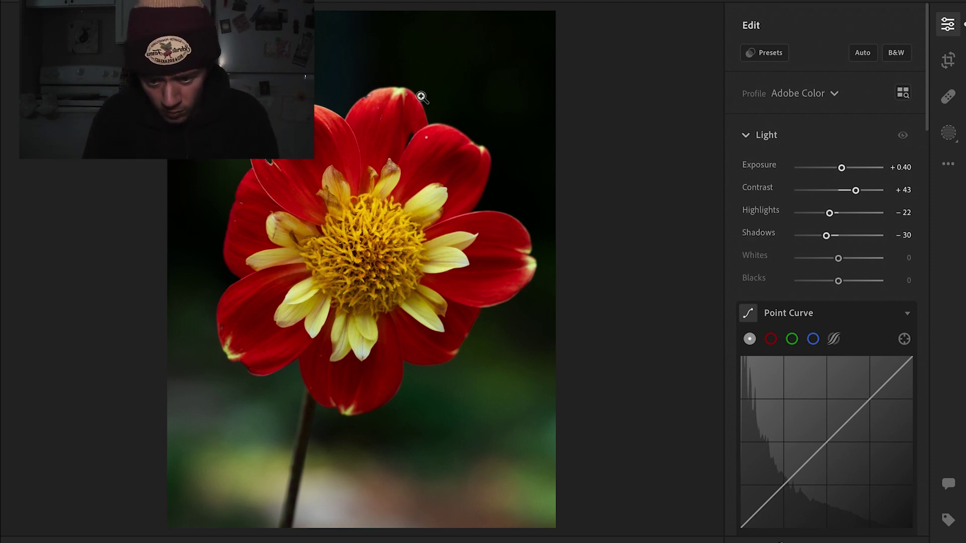
{"action": "left_click", "coordinate": [405, 88]}
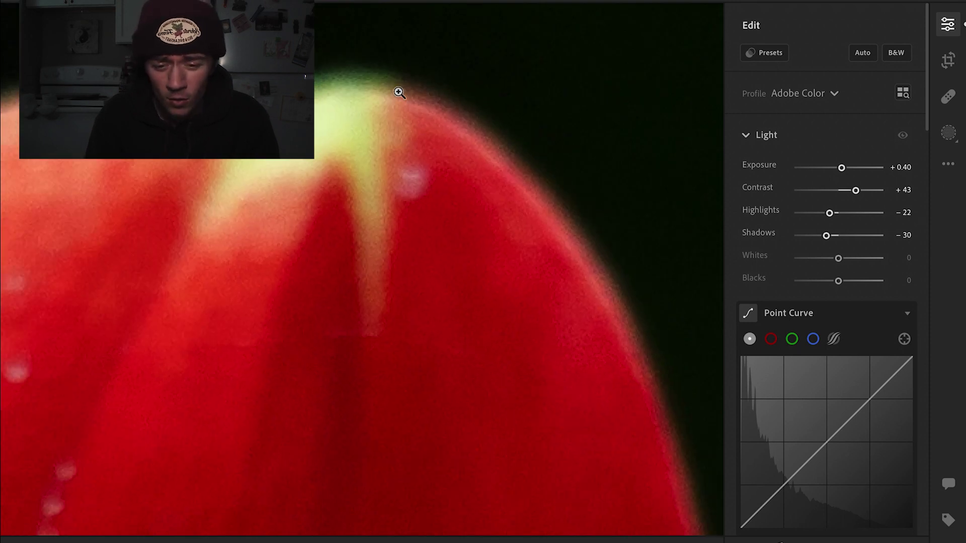
{"action": "left_click", "coordinate": [400, 93]}
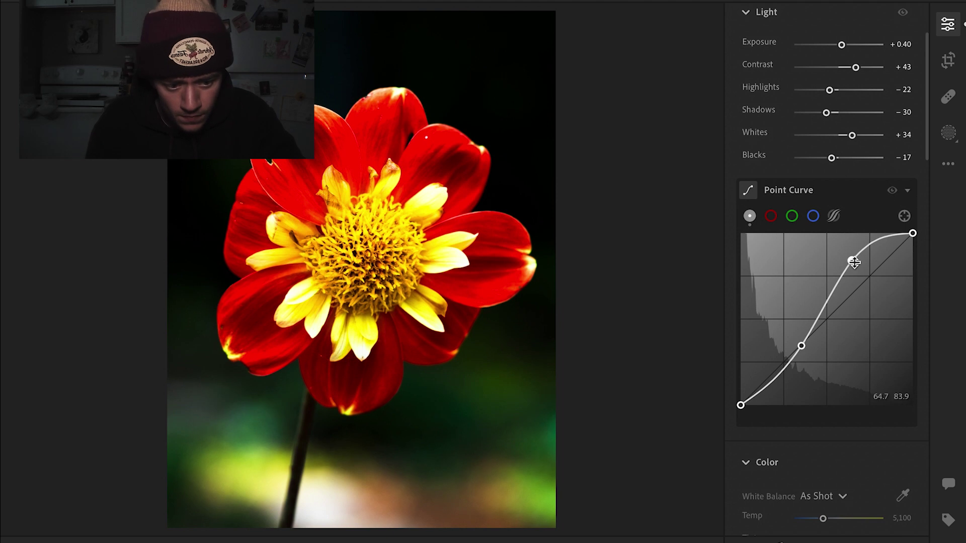
- Soften the S-shaped point curve by moving its upper point to about 67.5 input, 77.6 output
{"action": "left_click_drag", "start_coordinate": [854, 262], "coordinate": [856, 270]}
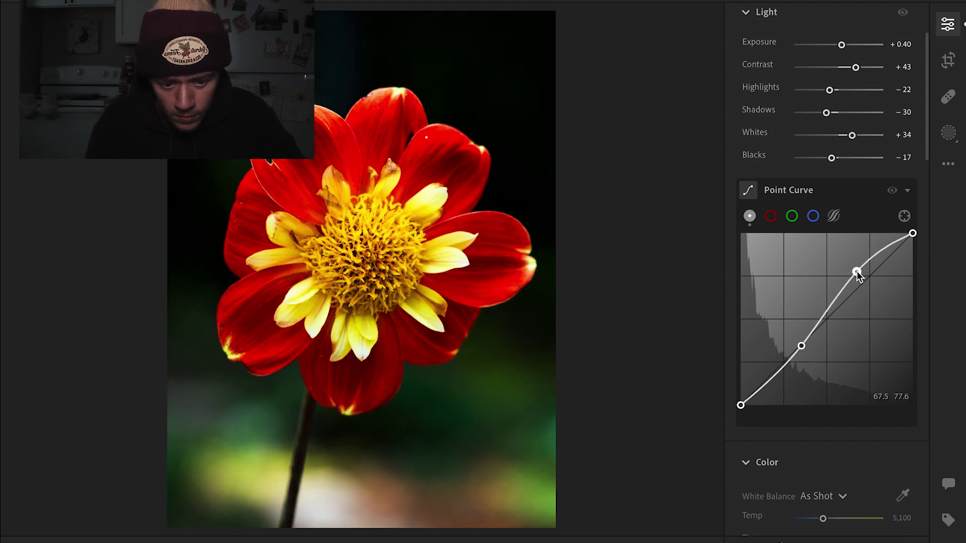
- In the Color Mixer, set red Luminance to +26, and orange Hue to -15, Saturation to +22 and Luminance to +23
{"action": "scroll", "coordinate": [859, 166], "scroll_direction": "down", "scroll_amount": 9}
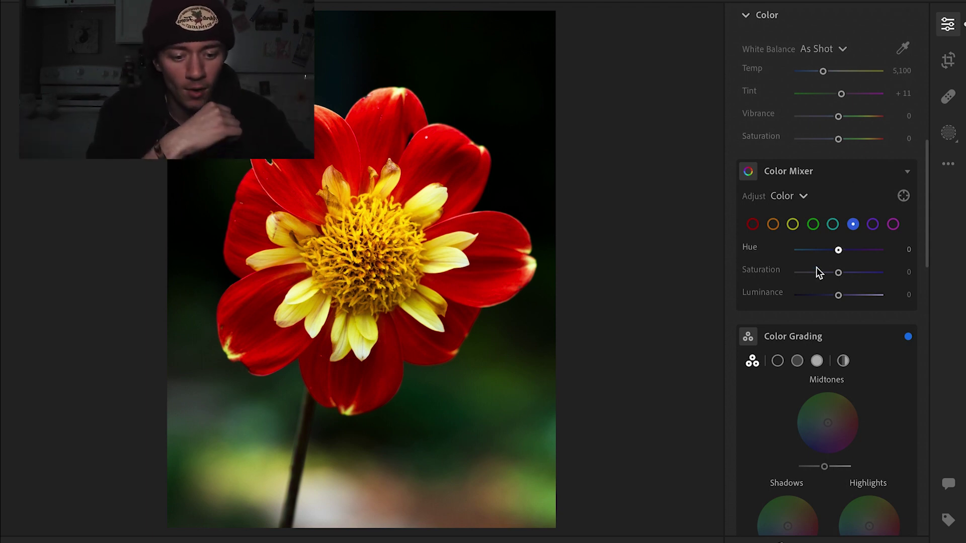
{"action": "left_click", "coordinate": [753, 225]}
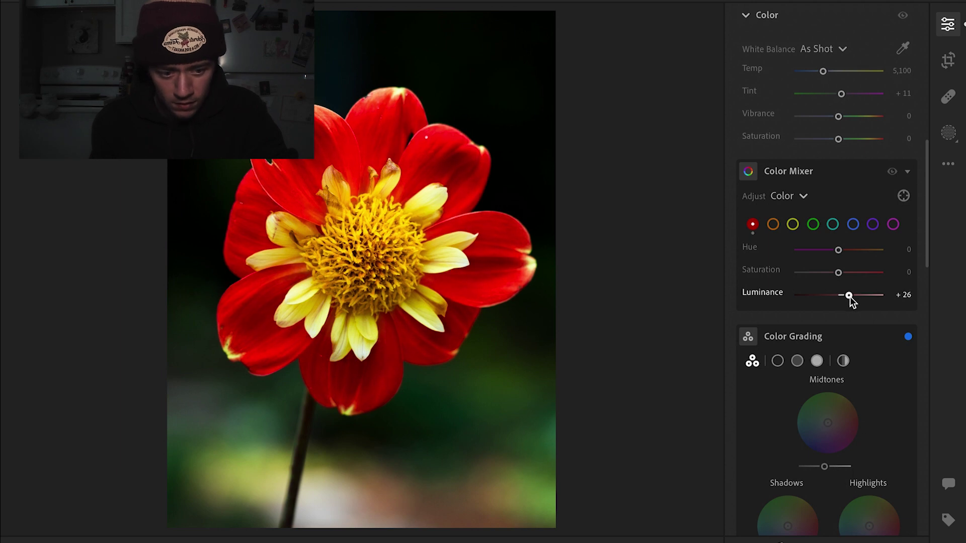
{"action": "left_click_drag", "start_coordinate": [838, 273], "coordinate": [833, 250]}
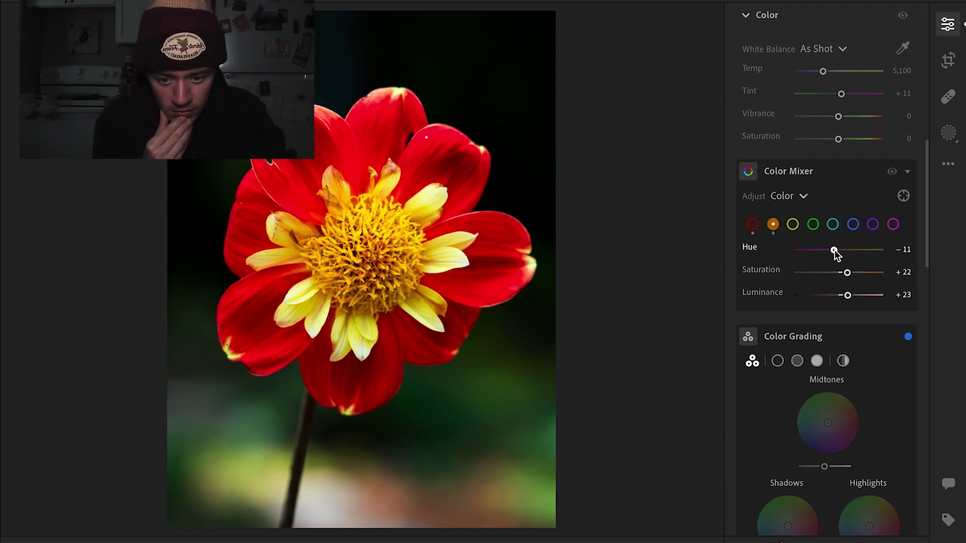
{"action": "left_click", "coordinate": [371, 252]}
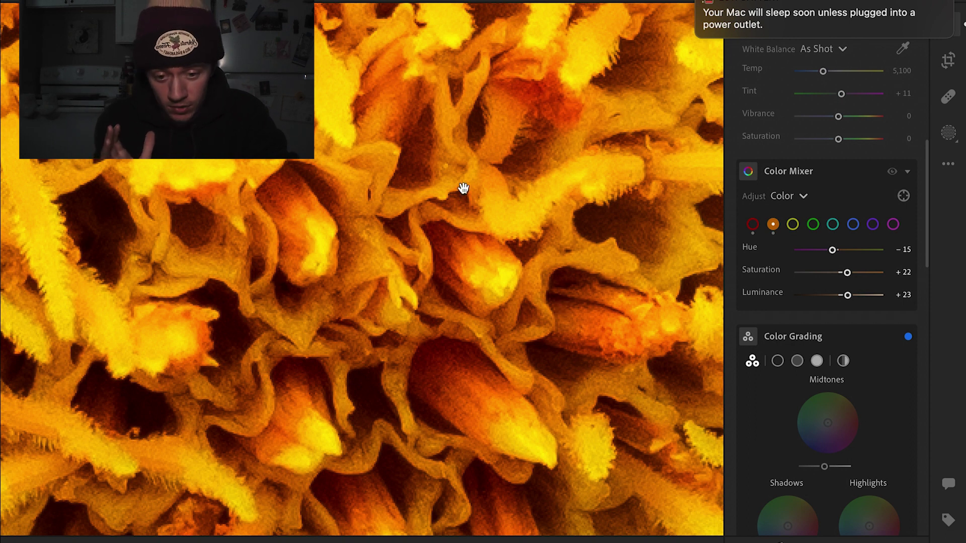
{"action": "left_click", "coordinate": [433, 169]}
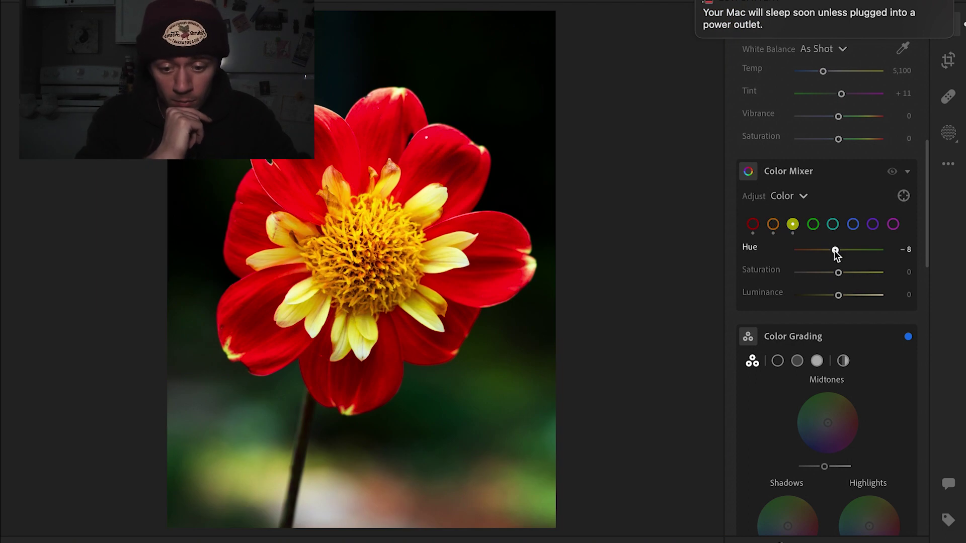
- Try yellow hue shifts up to +60 in the Color Mixer, and settle the yellow Hue at -15
{"action": "left_click_drag", "start_coordinate": [844, 251], "coordinate": [835, 251]}
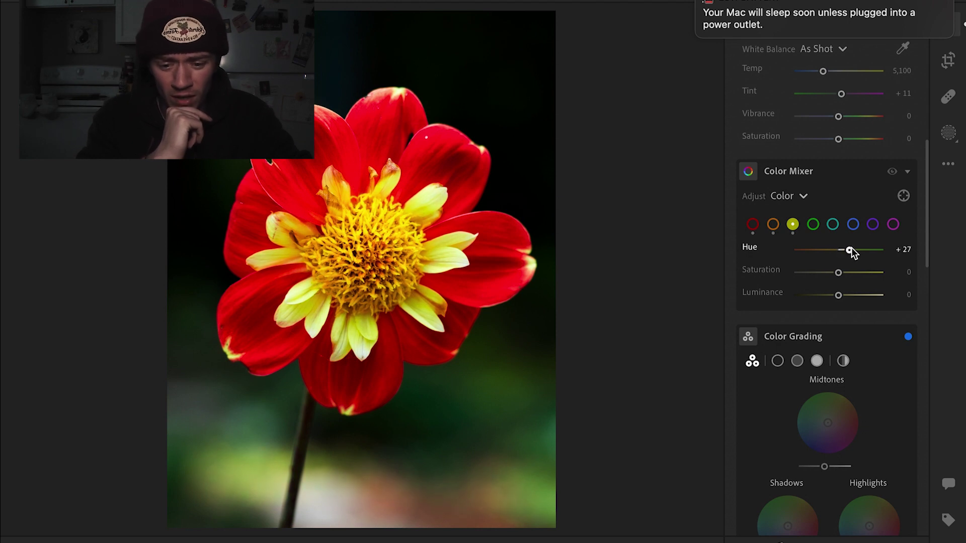
{"action": "left_click_drag", "start_coordinate": [867, 250], "coordinate": [863, 249]}
{"action": "key", "text": "j"}
{"action": "key", "text": "j"}
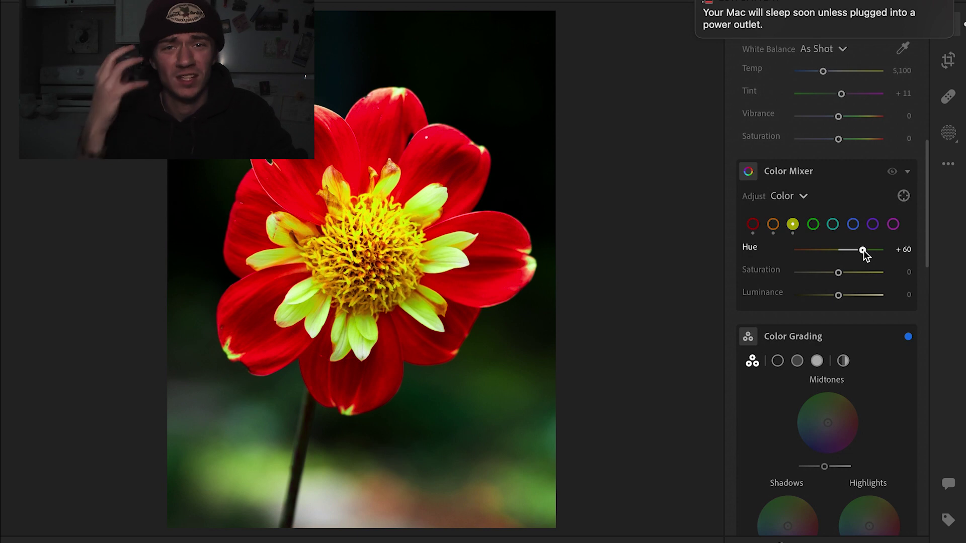
{"action": "left_click_drag", "start_coordinate": [863, 250], "coordinate": [832, 150]}
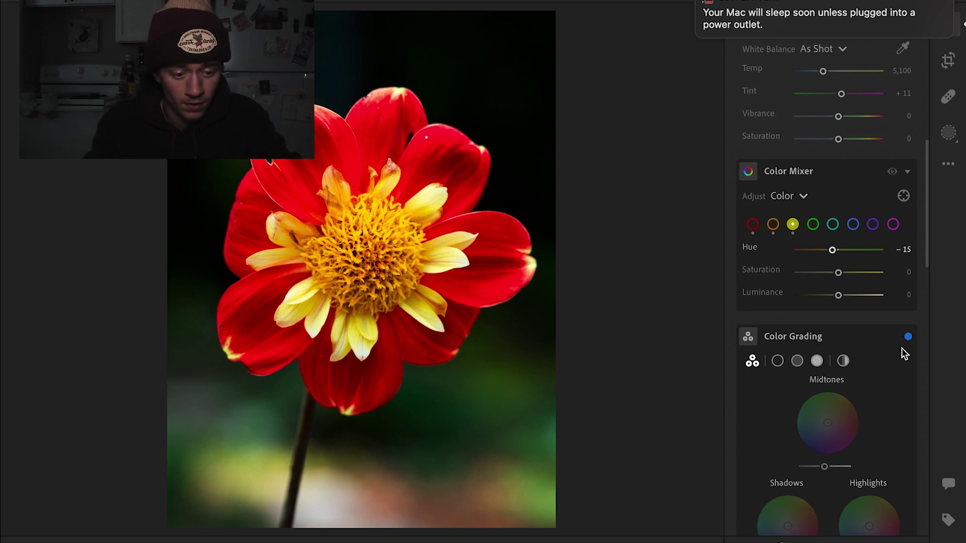
- Color grade the midtones blue at about hue 217 and saturation 38, the shadows slightly teal and the highlights slightly red
{"action": "scroll", "coordinate": [900, 348], "scroll_direction": "down", "scroll_amount": 5}
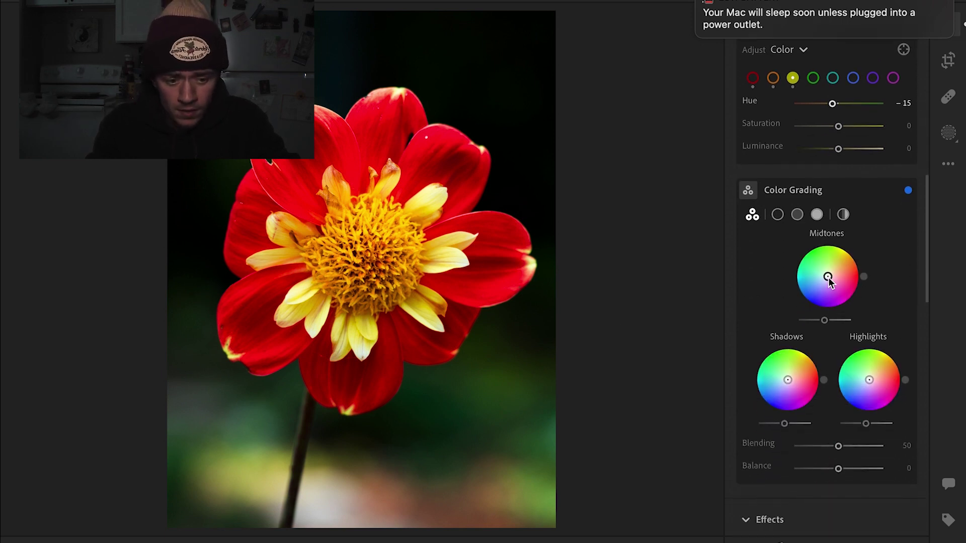
{"action": "mouse_move", "coordinate": [828, 276]}
{"action": "left_mouse_down"}
{"action": "mouse_move", "coordinate": [840, 252]}
{"action": "mouse_move", "coordinate": [818, 289]}
{"action": "left_mouse_up"}
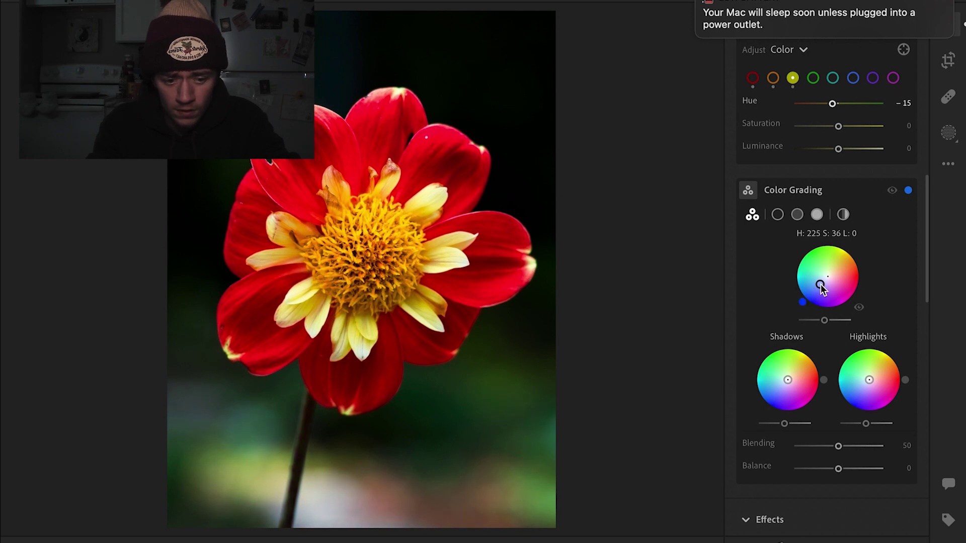
{"action": "left_click_drag", "start_coordinate": [822, 286], "coordinate": [821, 288]}
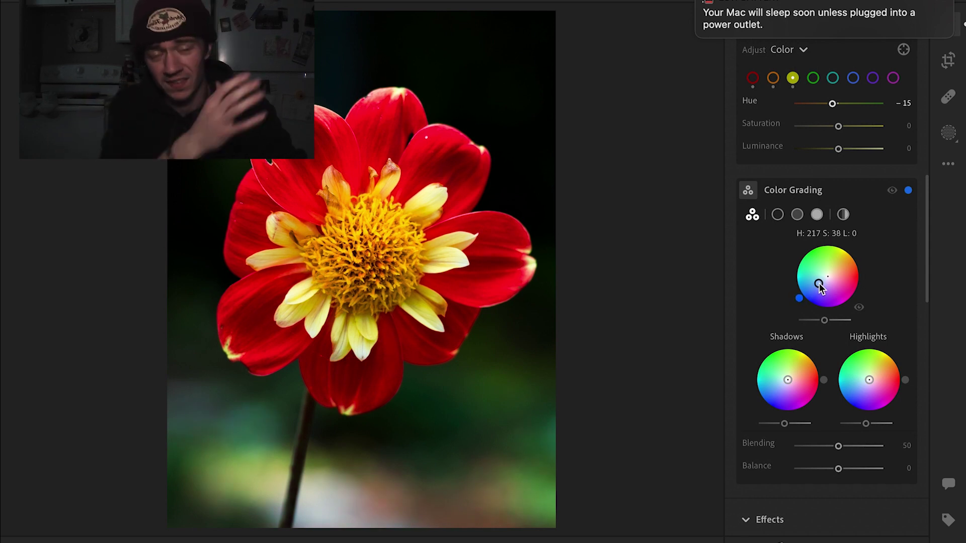
{"action": "left_click_drag", "start_coordinate": [819, 286], "coordinate": [819, 286]}
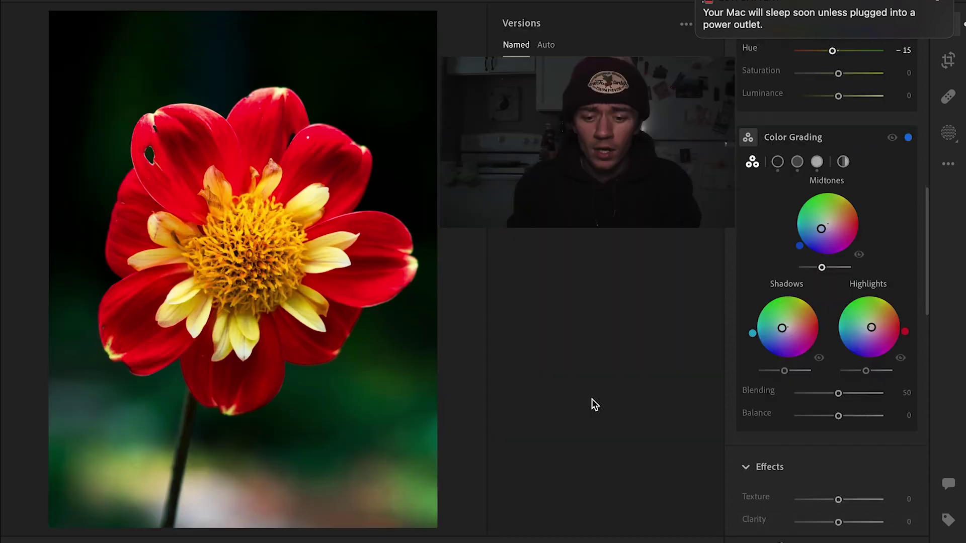
- Set the Texture effect to +25, Clarity to +20 and Dehaze to +18
{"action": "scroll", "coordinate": [834, 441], "scroll_direction": "down", "scroll_amount": 4}
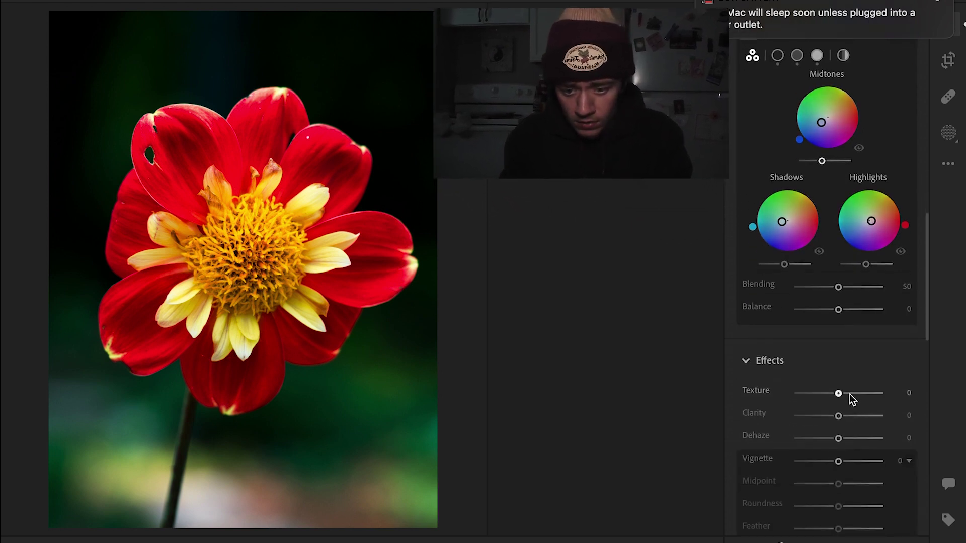
{"action": "left_click", "coordinate": [850, 395]}
{"action": "left_click", "coordinate": [848, 416]}
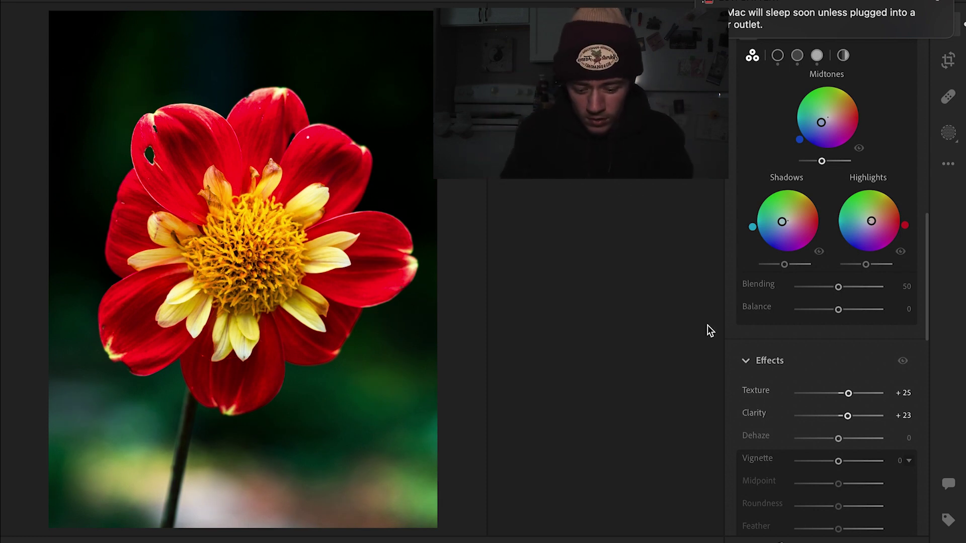
{"action": "key", "text": "super+z"}
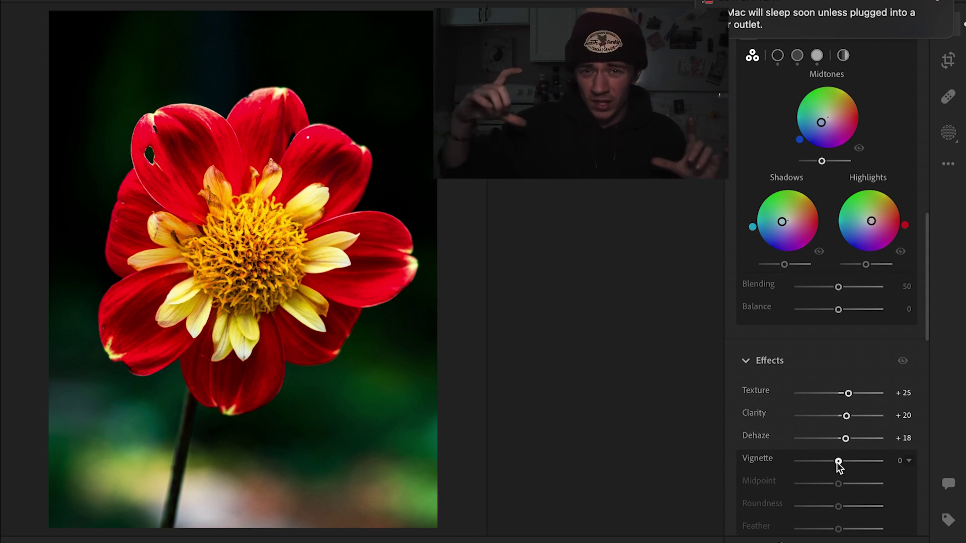
- Add a vignette of -8 with Feather at 76 and Highlights at 26
{"action": "left_click_drag", "start_coordinate": [839, 460], "coordinate": [838, 463]}
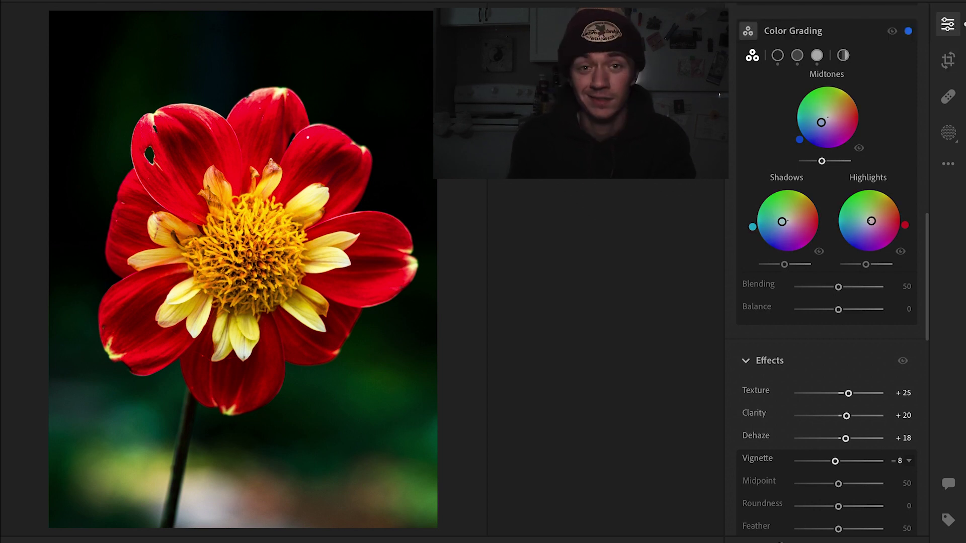
{"action": "scroll", "coordinate": [826, 375], "scroll_direction": "down", "scroll_amount": 3}
{"action": "scroll", "coordinate": [827, 376], "scroll_direction": "down", "scroll_amount": 2}
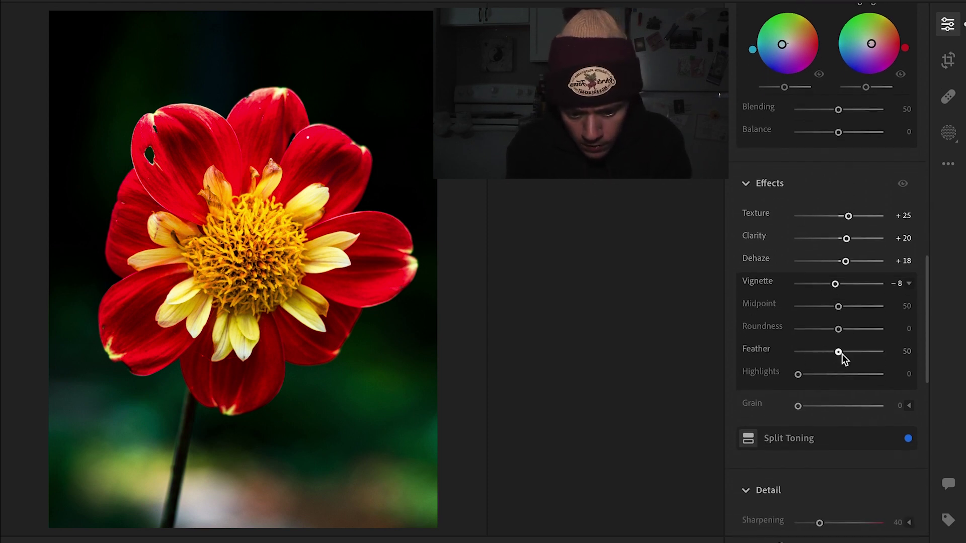
{"action": "left_click_drag", "start_coordinate": [838, 352], "coordinate": [815, 352]}
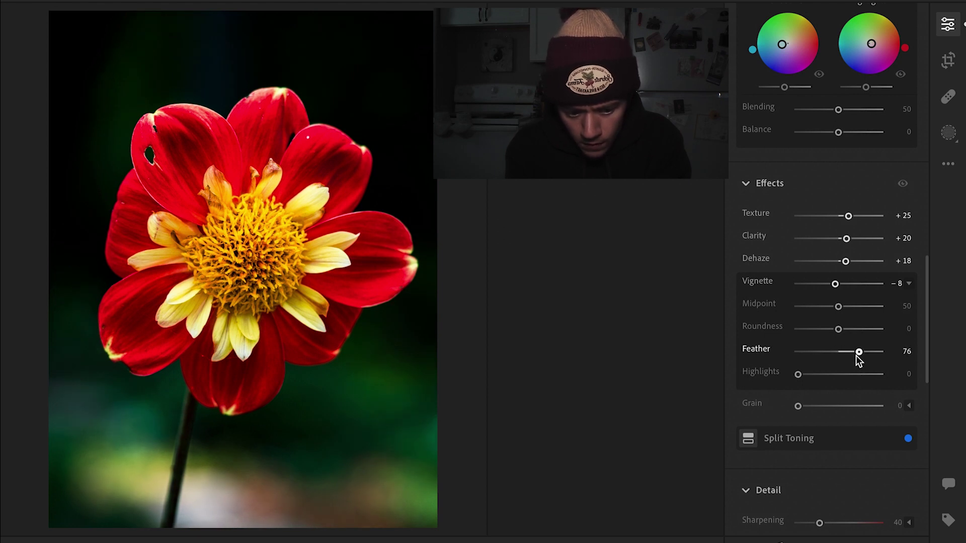
{"action": "left_click_drag", "start_coordinate": [798, 375], "coordinate": [825, 377]}
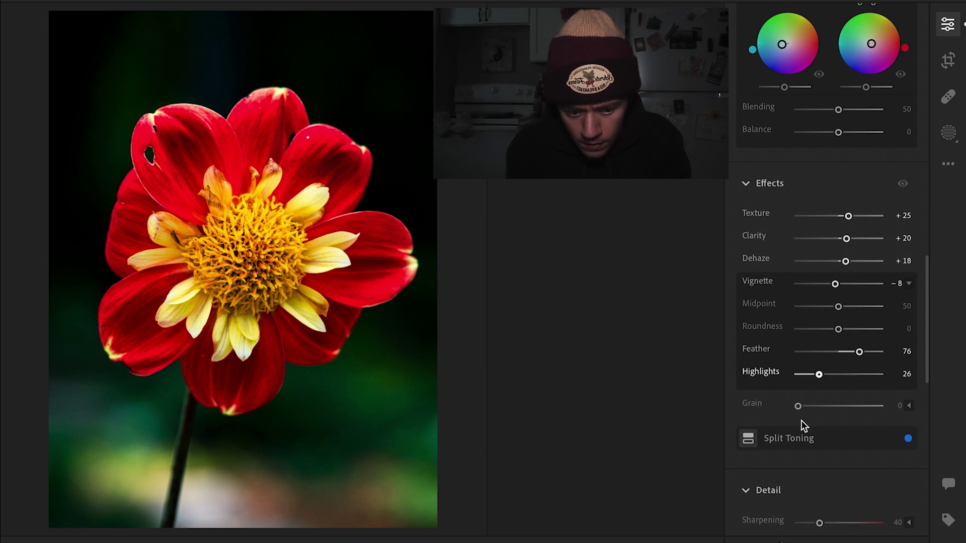
- Set the film Grain to 8 and Sharpening to 57
{"action": "left_click_drag", "start_coordinate": [798, 407], "coordinate": [802, 407]}
{"action": "scroll", "coordinate": [810, 498], "scroll_direction": "down", "scroll_amount": 3}
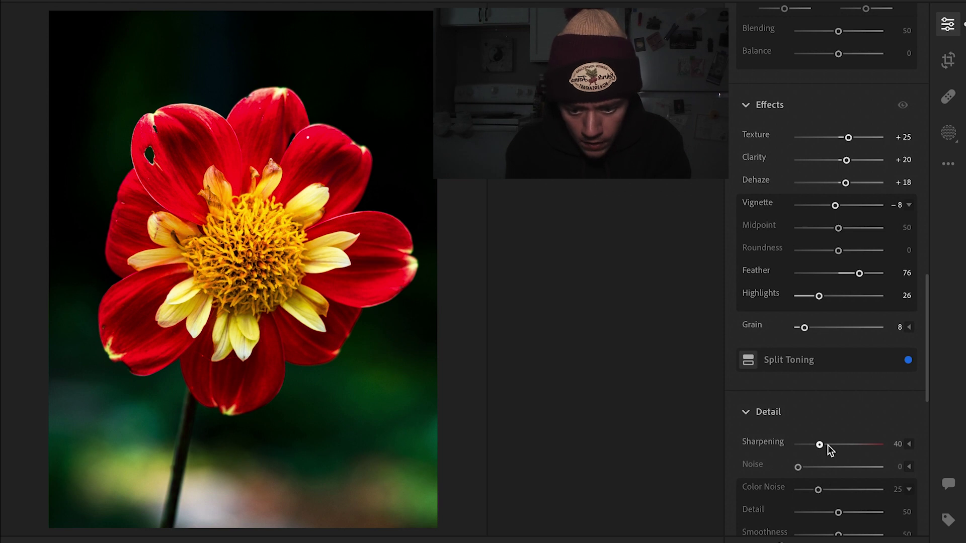
{"action": "left_click", "coordinate": [830, 445]}
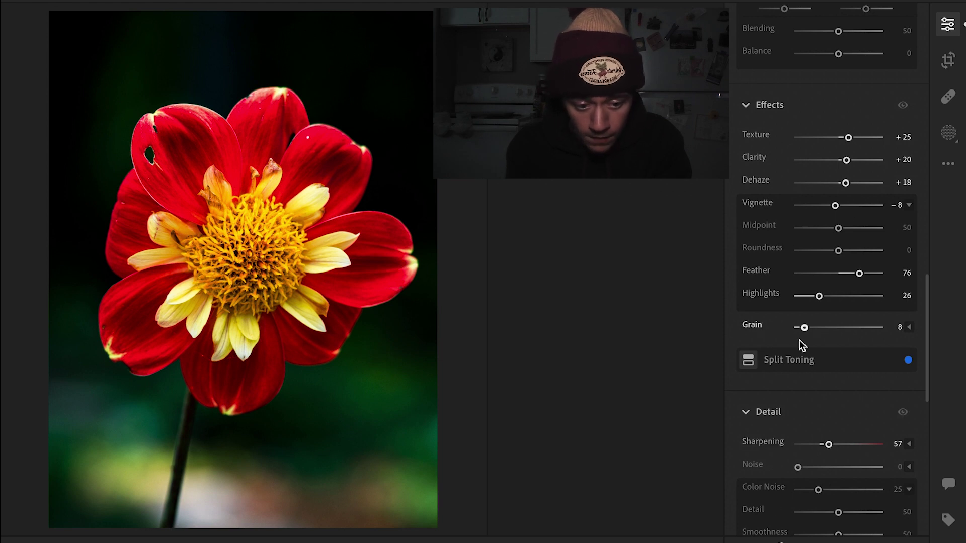
- Compare the edited flower photo with the original, and examine the detail and grain on the withered yellow petal up close
{"action": "key", "text": "backslash"}
{"action": "key", "text": "backslash"}
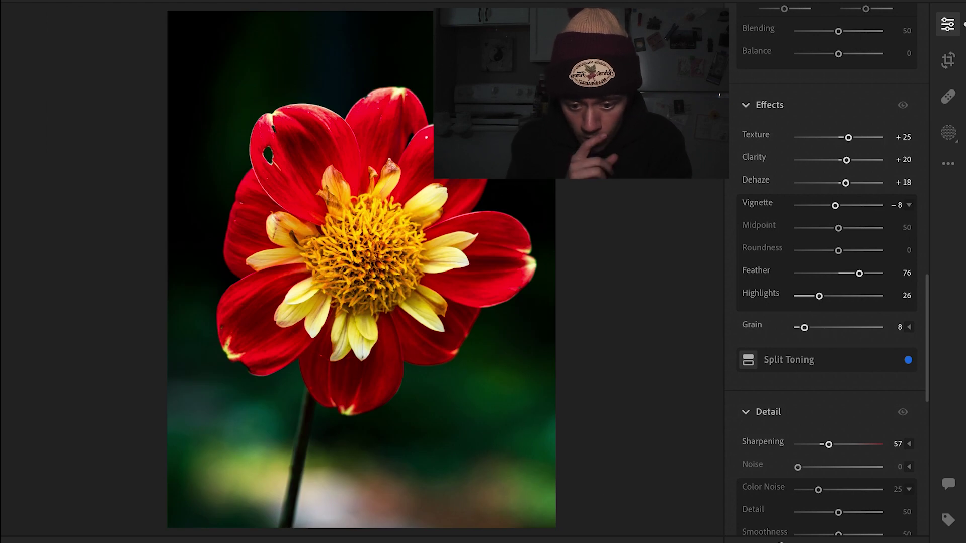
{"action": "left_click", "coordinate": [332, 196]}
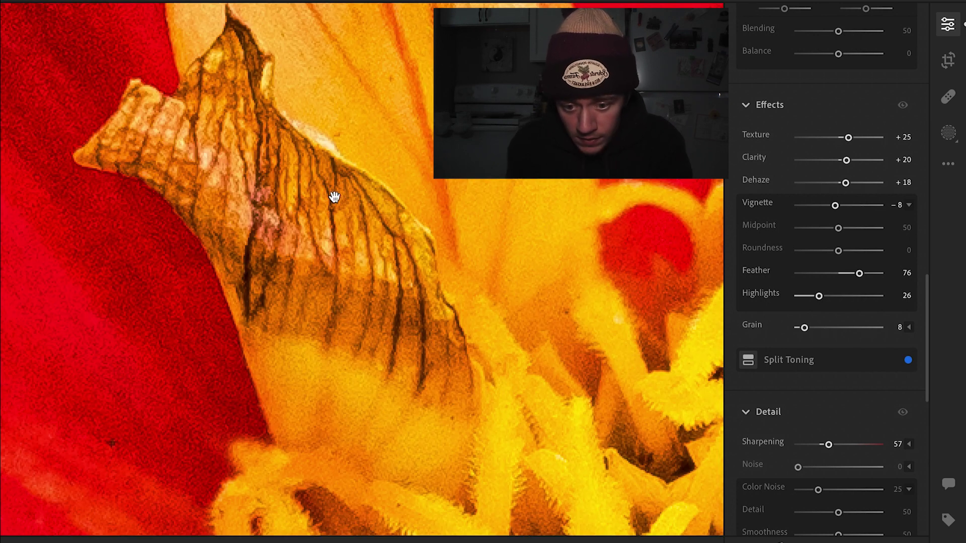
{"action": "key", "text": "z"}
{"action": "key", "text": "z"}
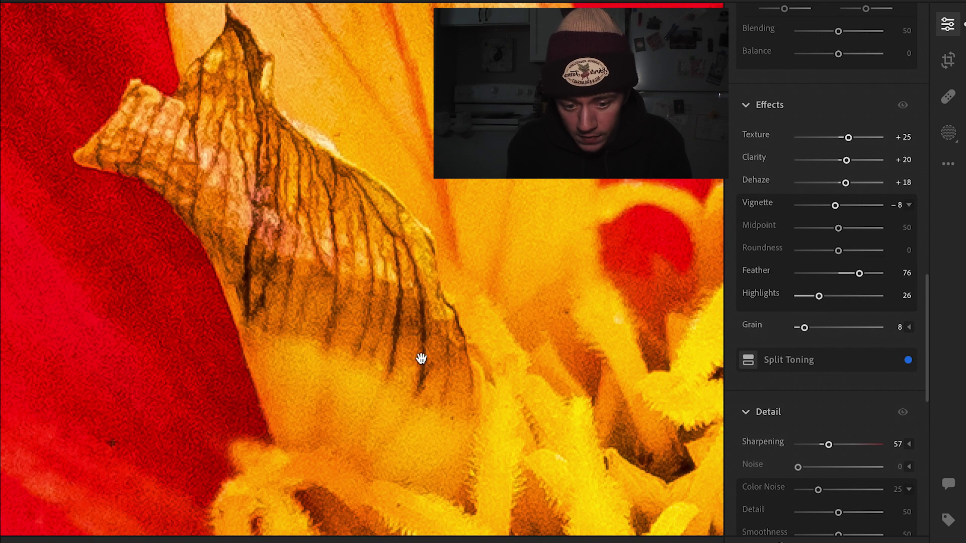
{"action": "key", "text": "z"}
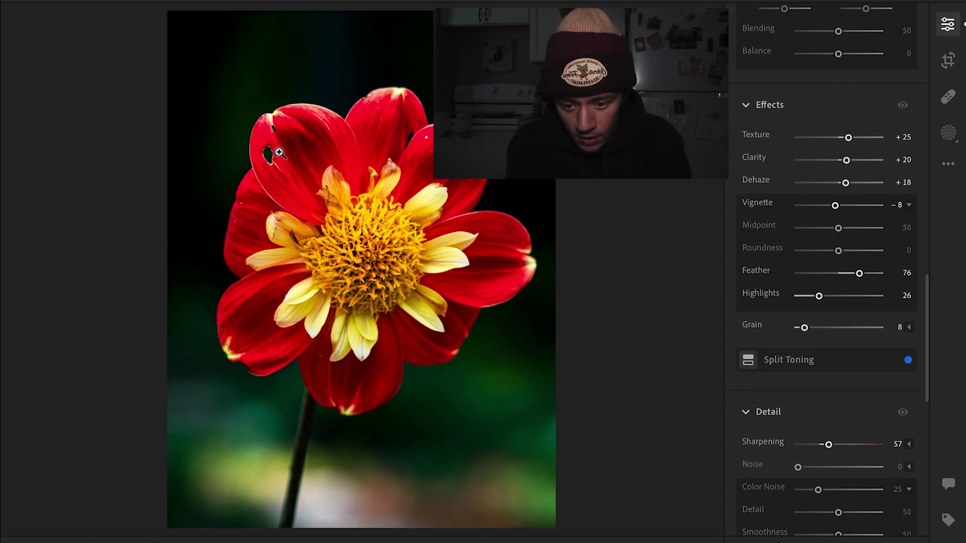